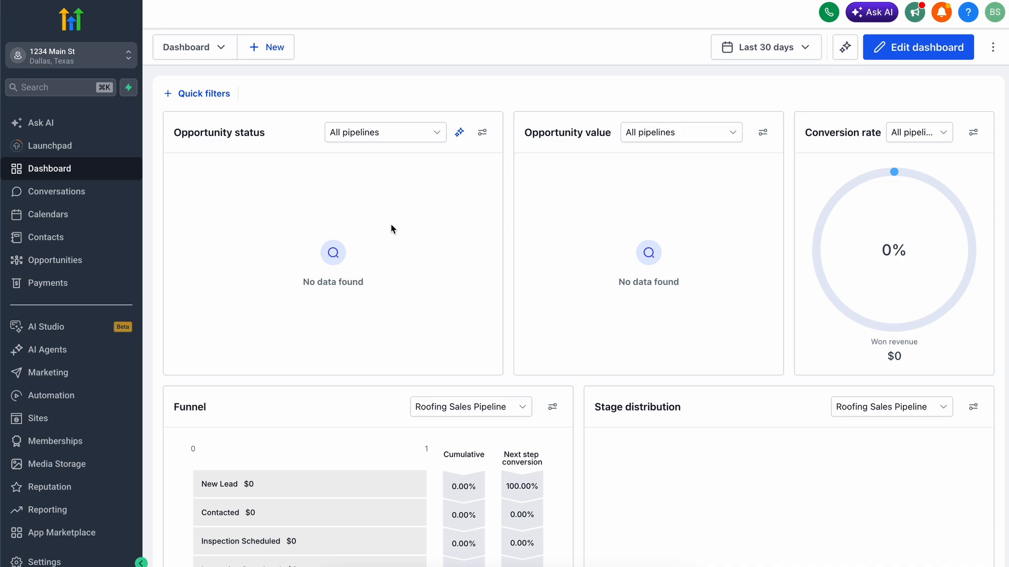
In the Business Profile settings, set the second contact deduplication search preference to None
left_click(25, 561)
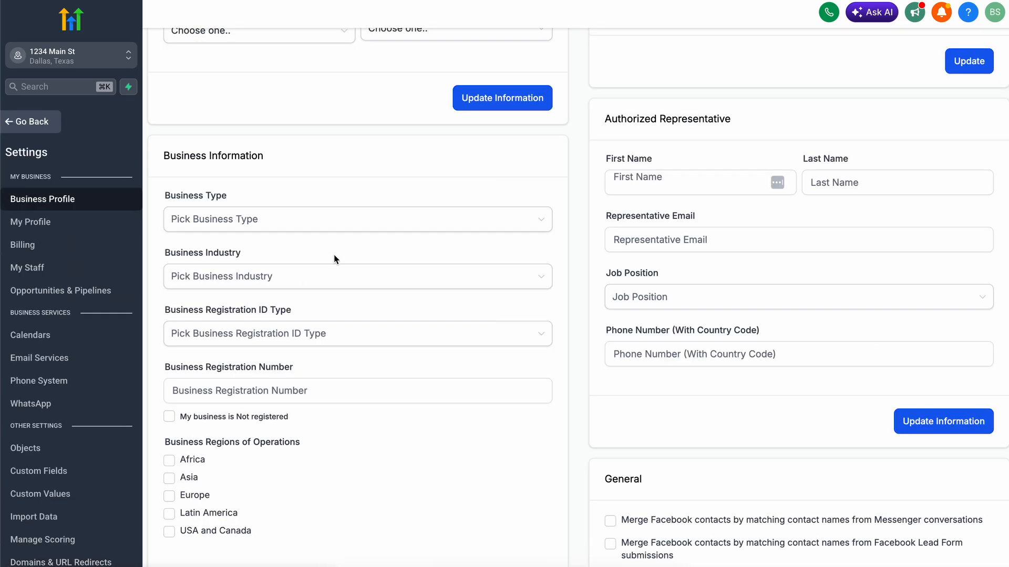
scroll(387, 292, "down", 9)
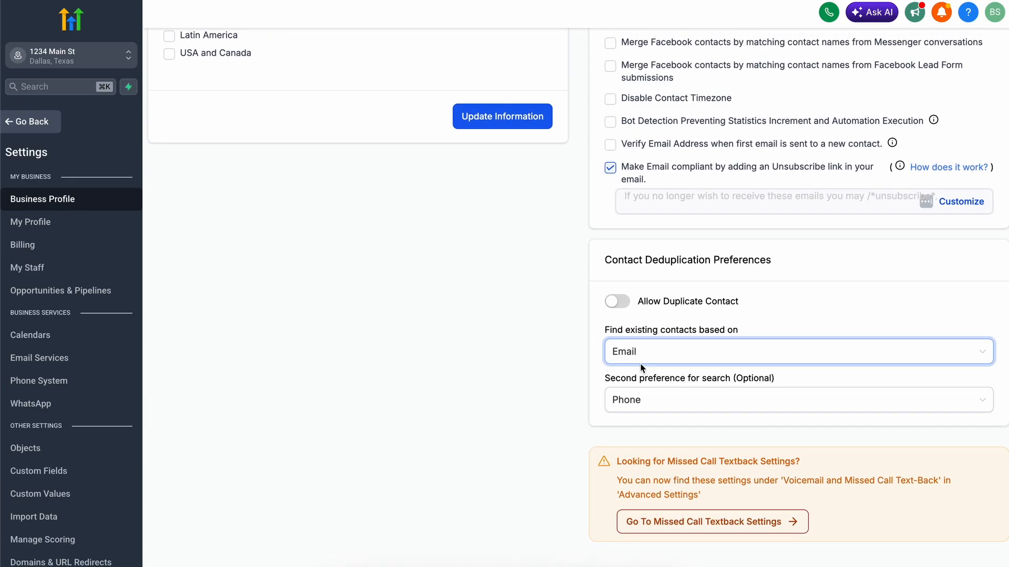
left_click(632, 402)
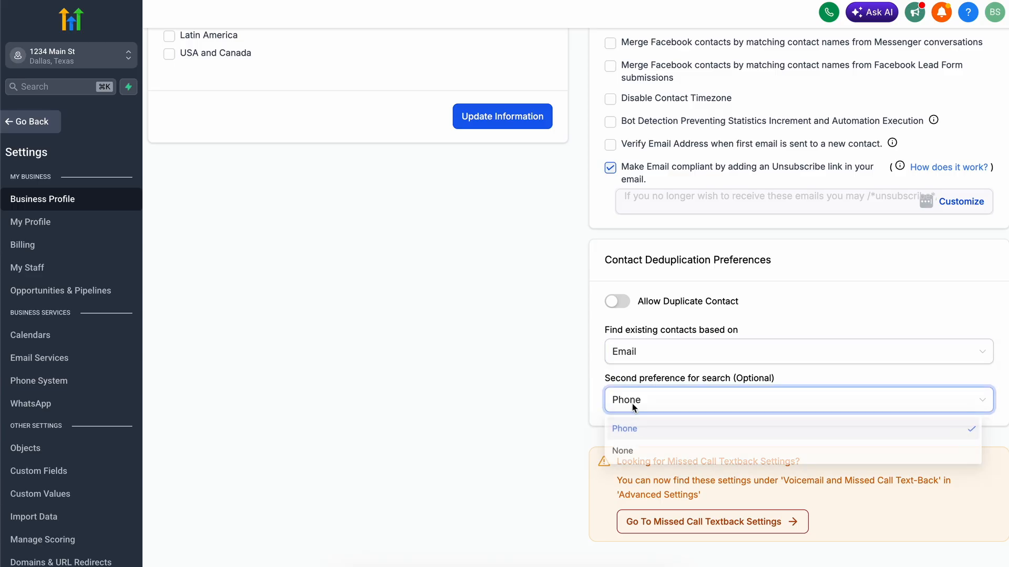
left_click(632, 454)
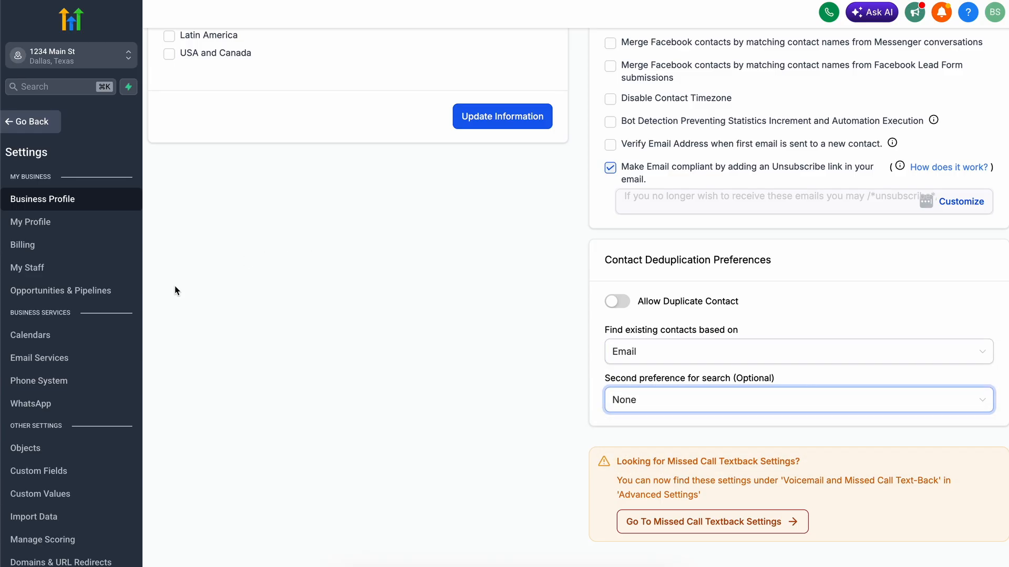
Allow more than one opportunity per contact in the same pipeline for the Opportunities object and save the change
left_click(29, 451)
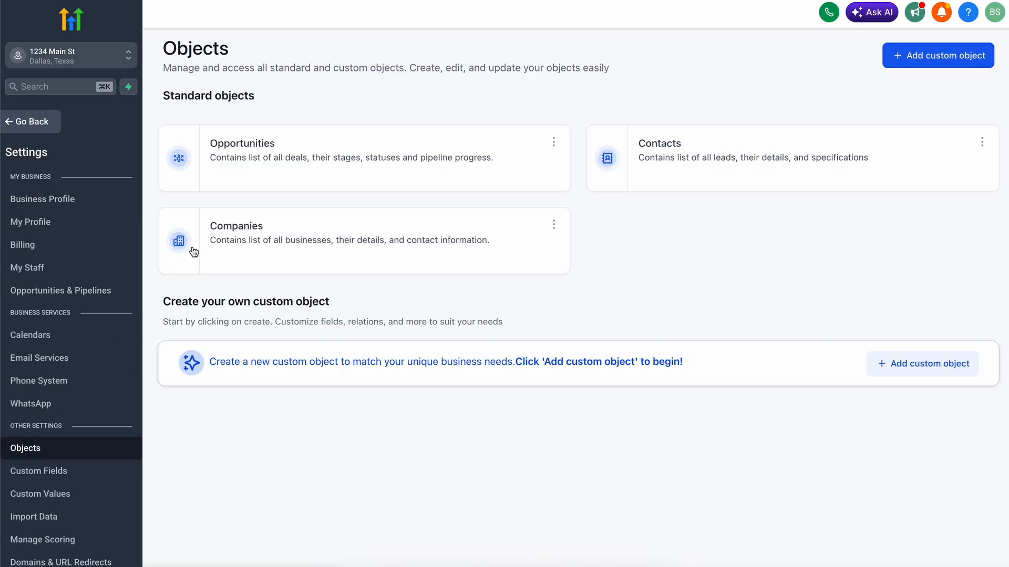
left_click(371, 151)
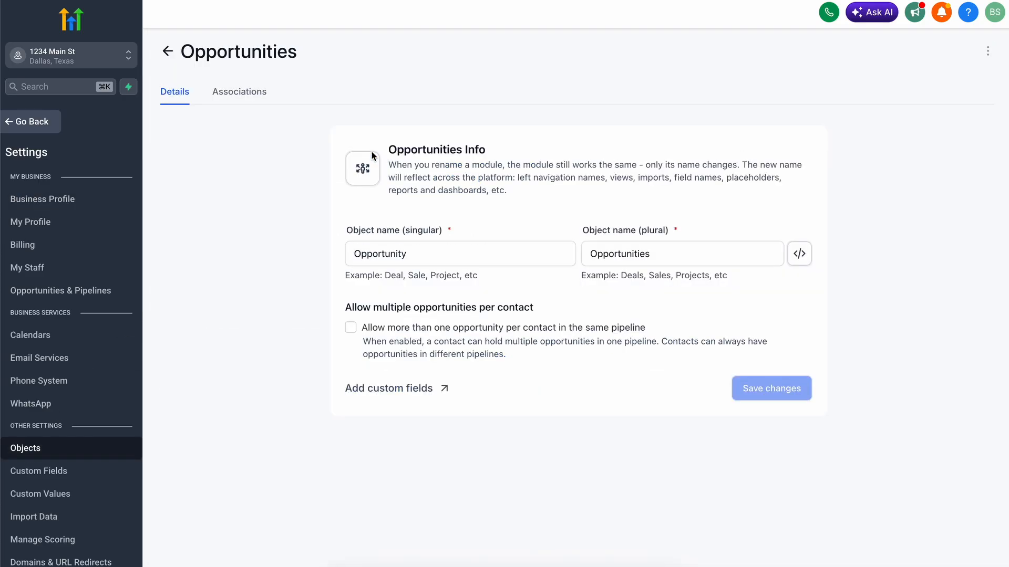
left_click(350, 339)
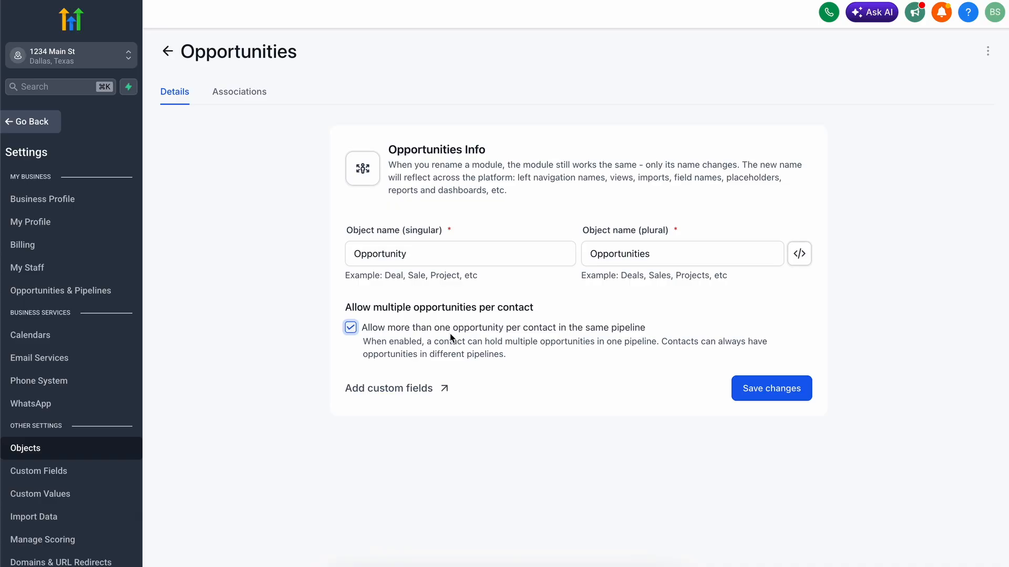
left_click(770, 394)
View the sub-account's Billing page in the settings and return to the dashboard
left_click(39, 127)
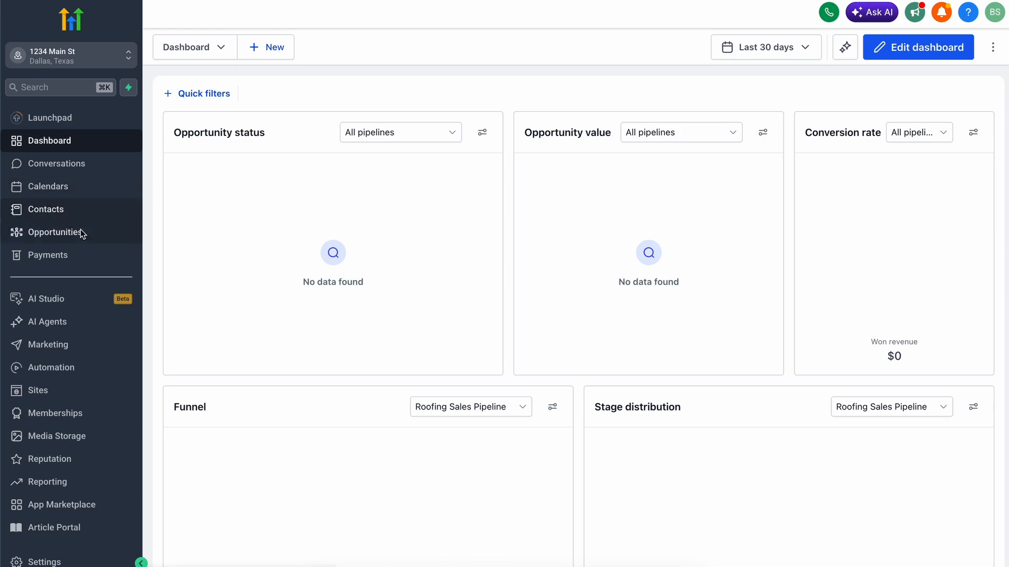
left_click(36, 560)
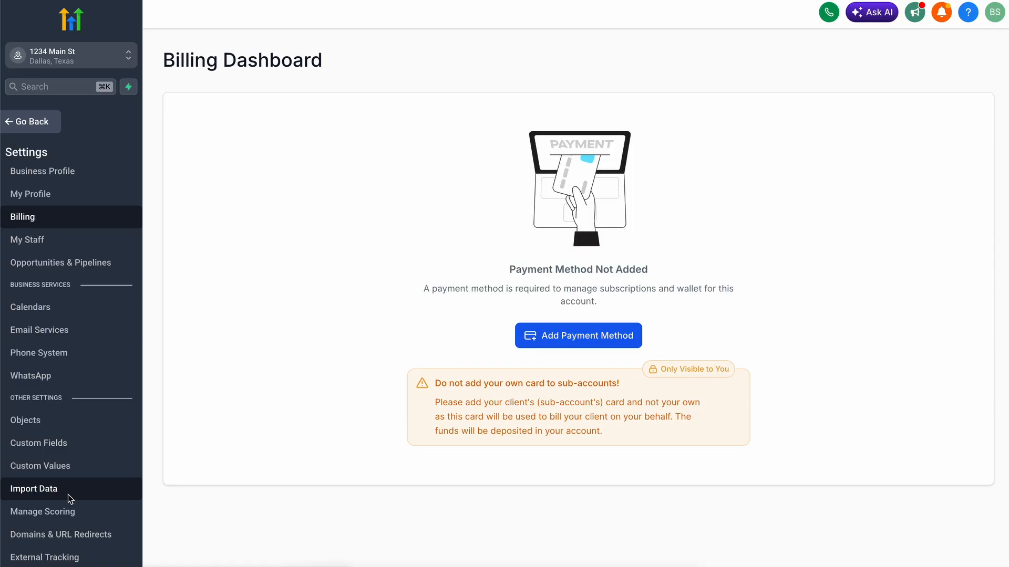
left_click(47, 126)
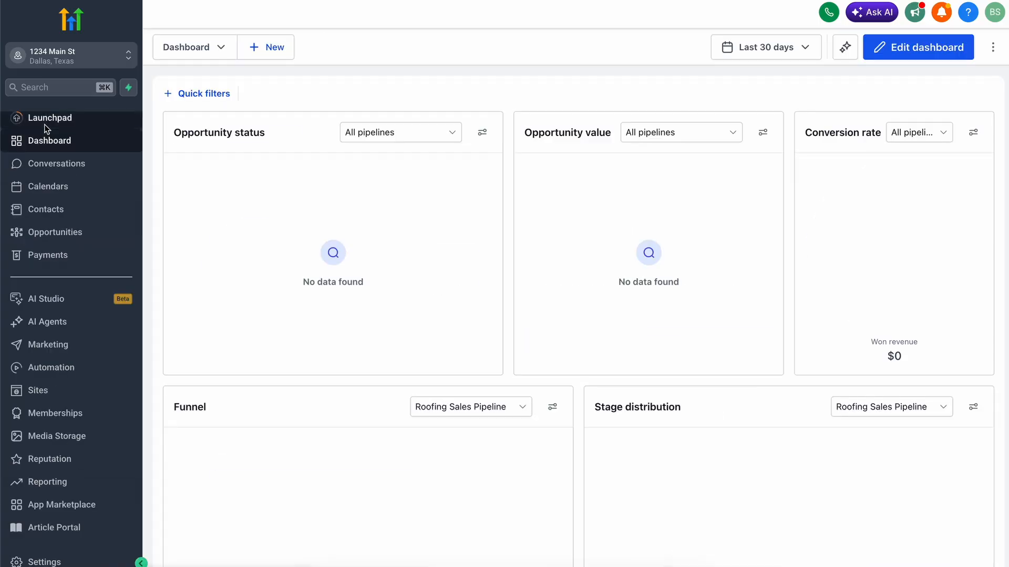
Start a HubSpot import from the Contacts area and continue past the introductory tips
left_click(35, 213)
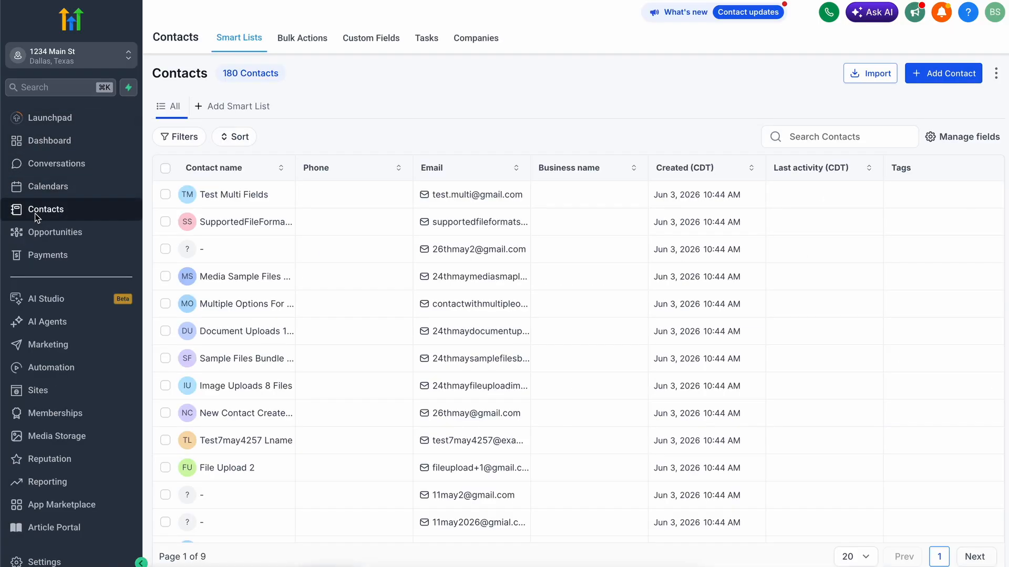
left_click(865, 72)
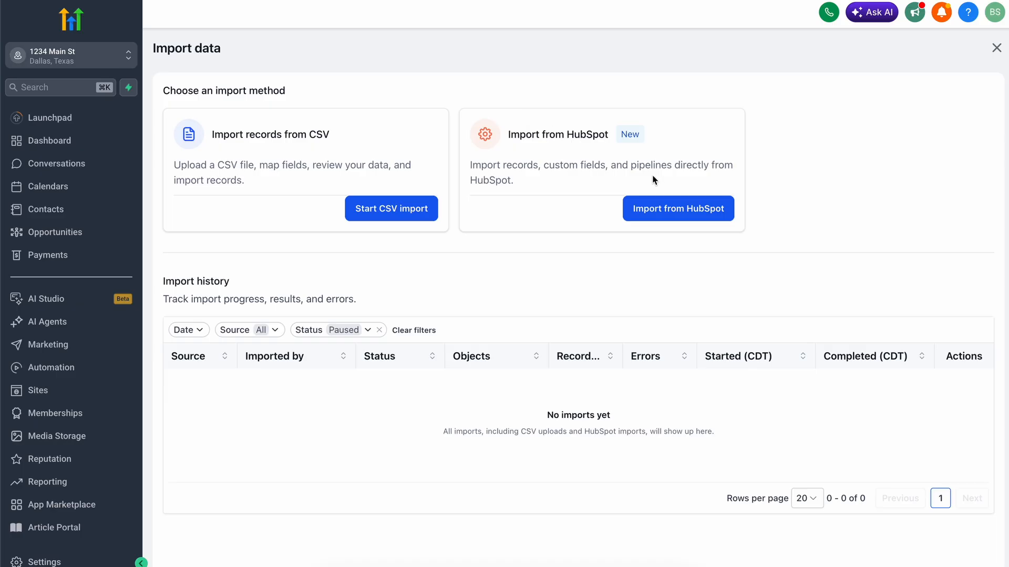
left_click(681, 216)
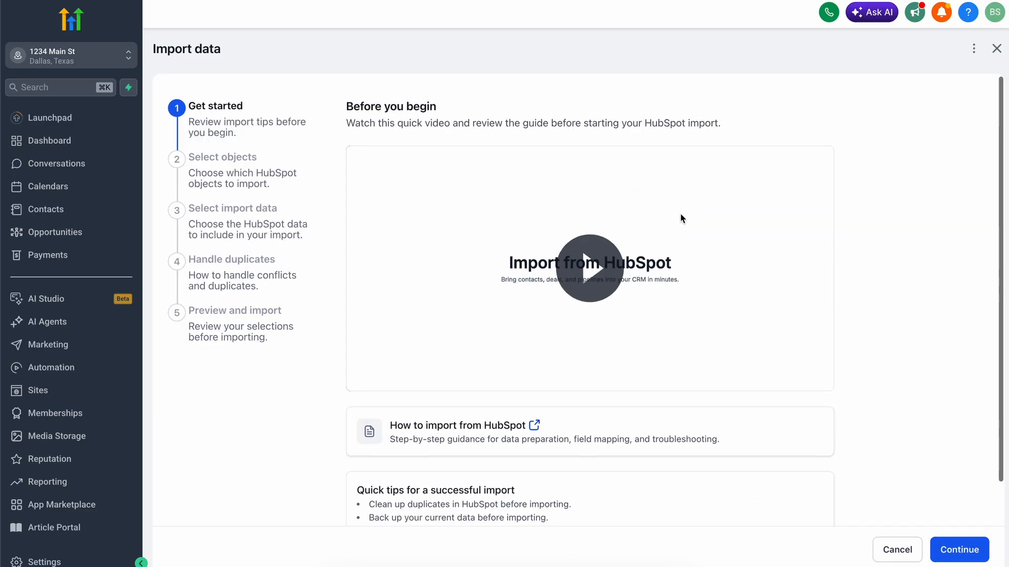
scroll(680, 218, "down", 2)
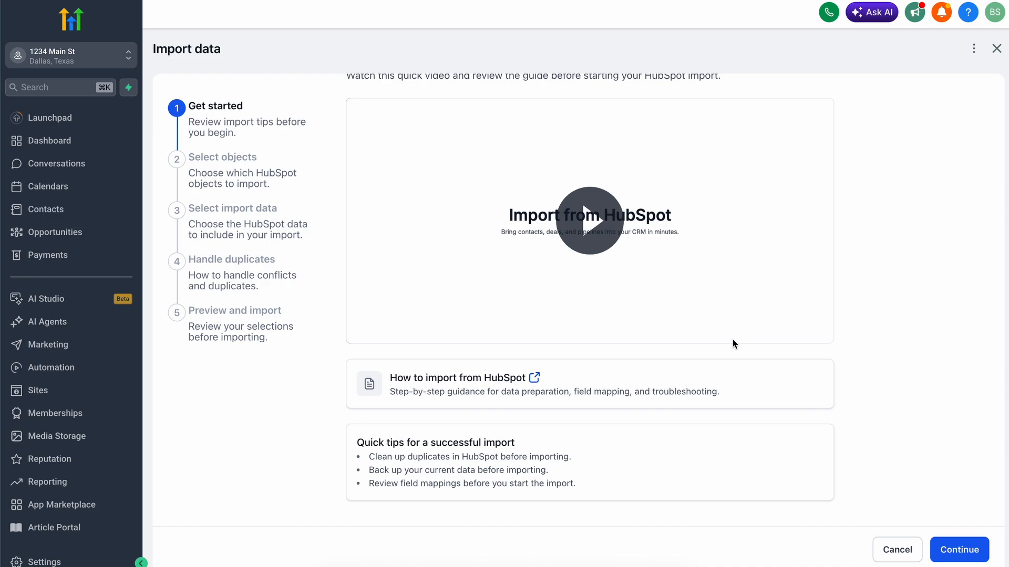
left_click(944, 552)
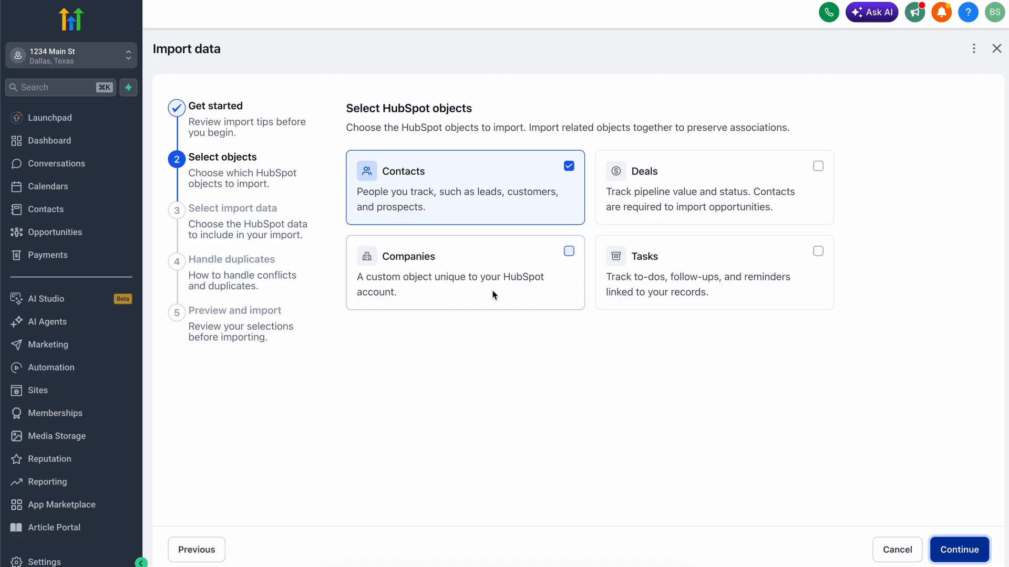
Add Companies, Deals and Tasks to the HubSpot objects being imported and continue to the import data selection
left_click(536, 257)
left_click(705, 196)
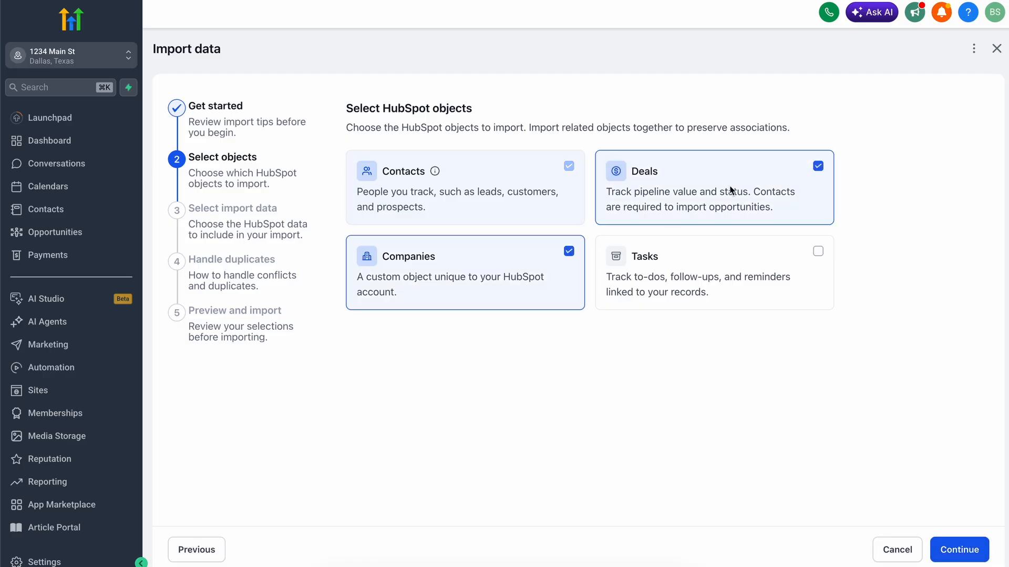
left_click(739, 244)
left_click(739, 244)
left_click(738, 264)
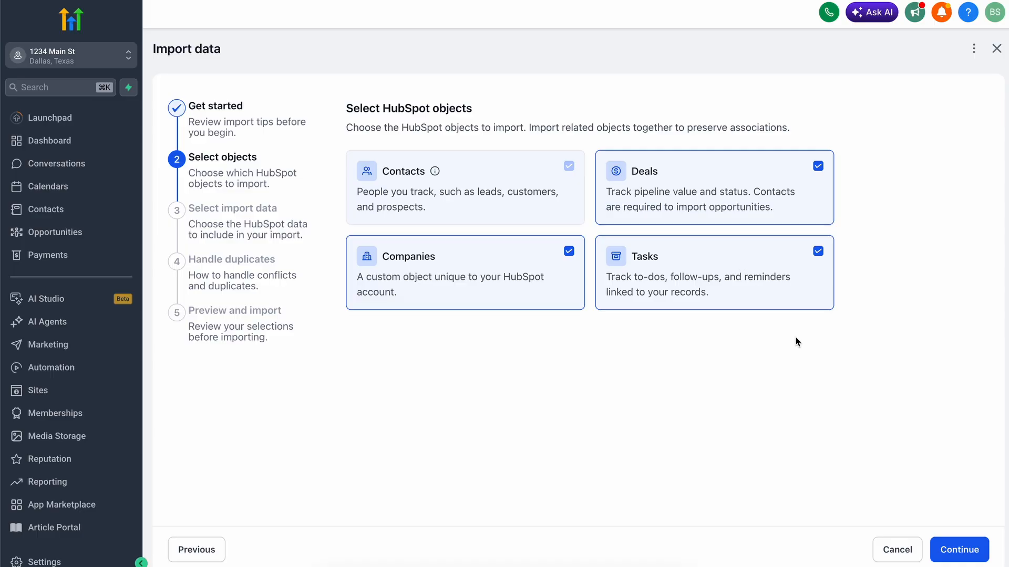
left_click(959, 548)
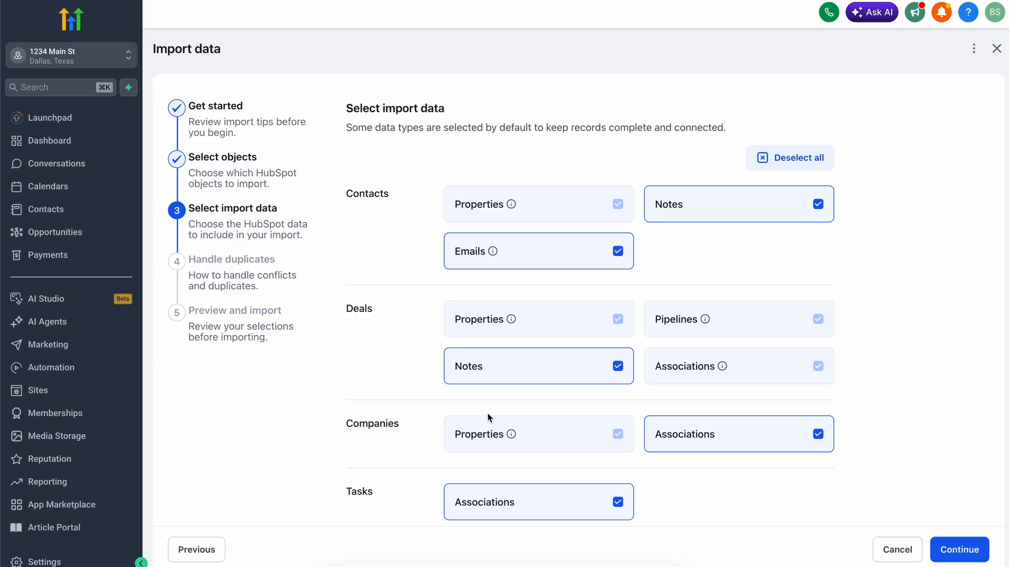
Keep all data types selected, including contact emails, and proceed through duplicate handling to the import preview
left_click(565, 256)
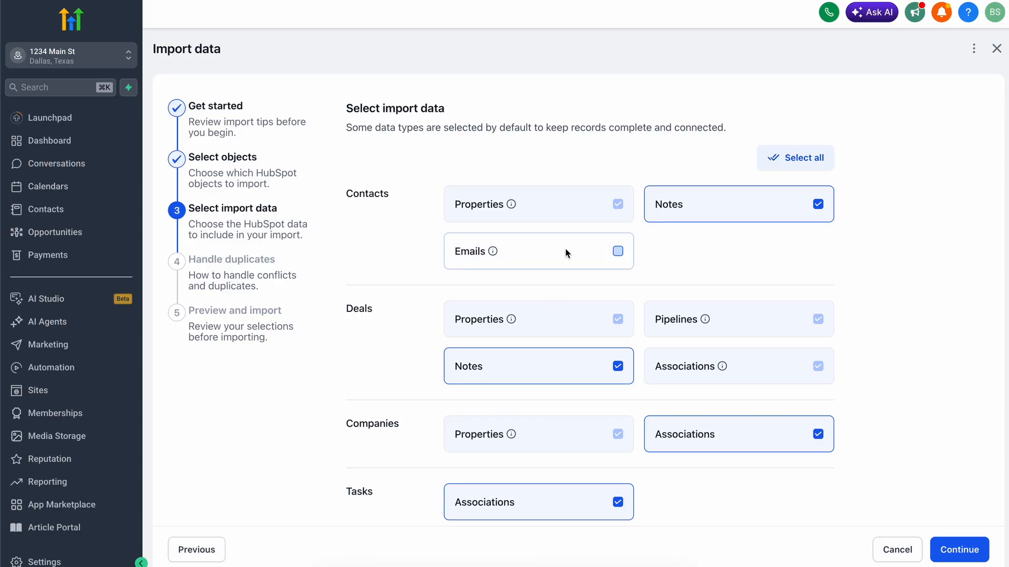
left_click(799, 161)
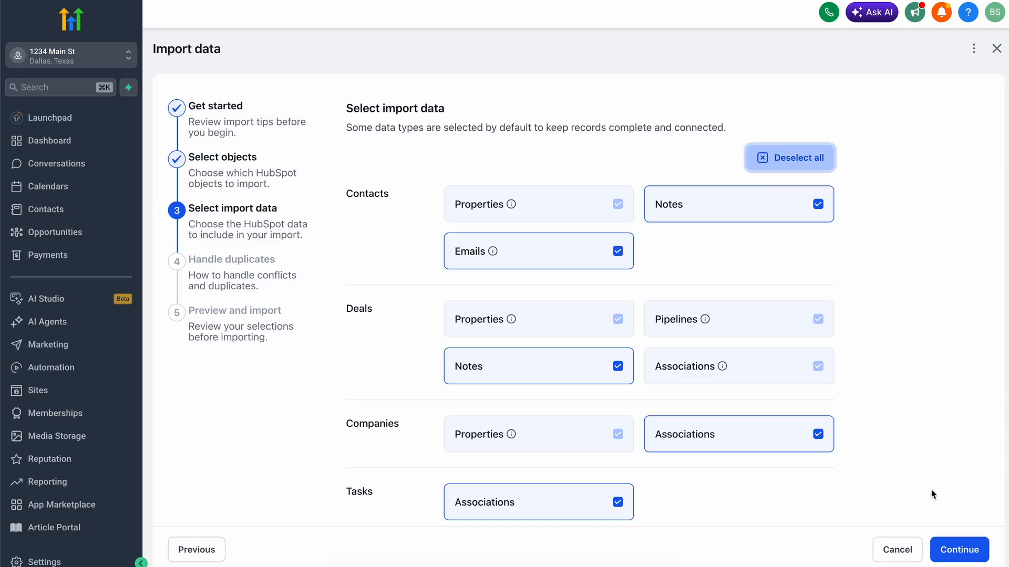
left_click(958, 552)
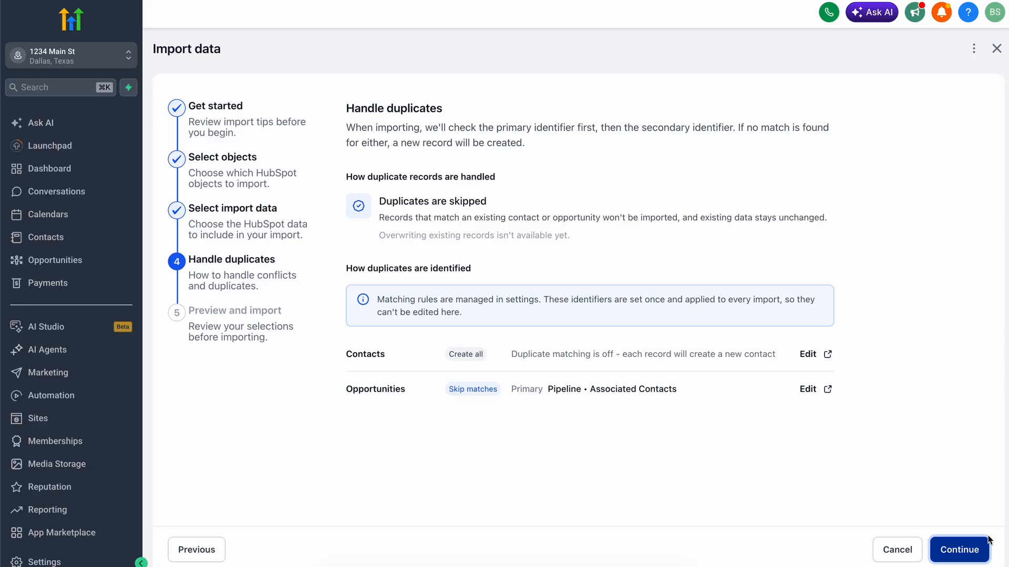
left_click(971, 555)
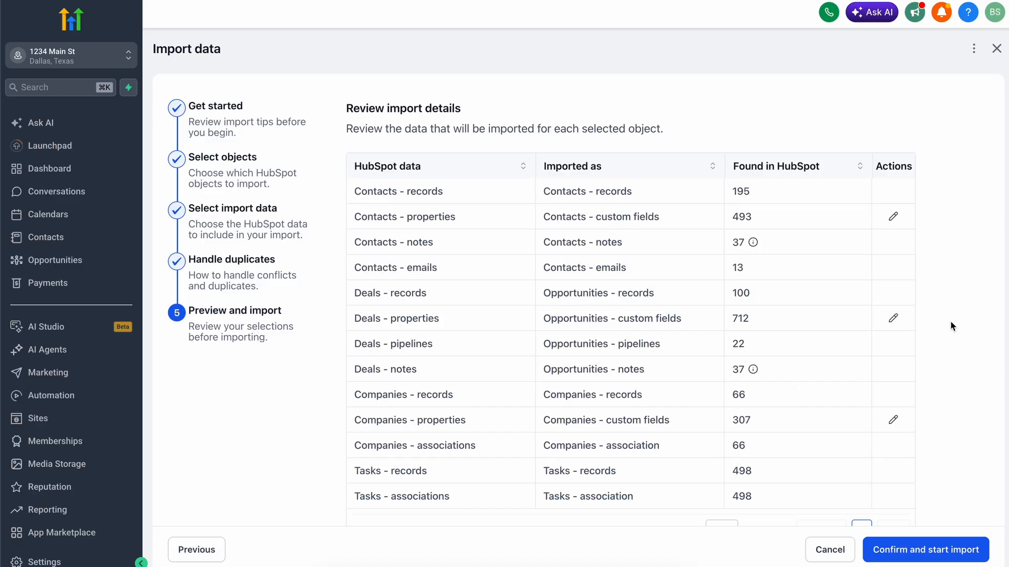
Exclude Close Date, Days to close and Deal Type from the Deal information properties to import, and save the selection
scroll(950, 322, "down", 1)
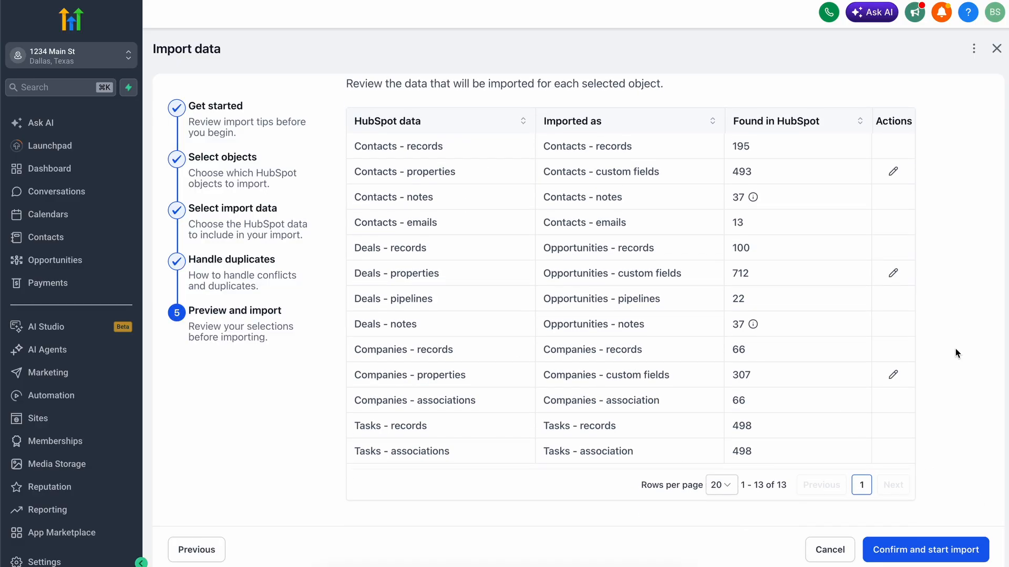
left_click(893, 273)
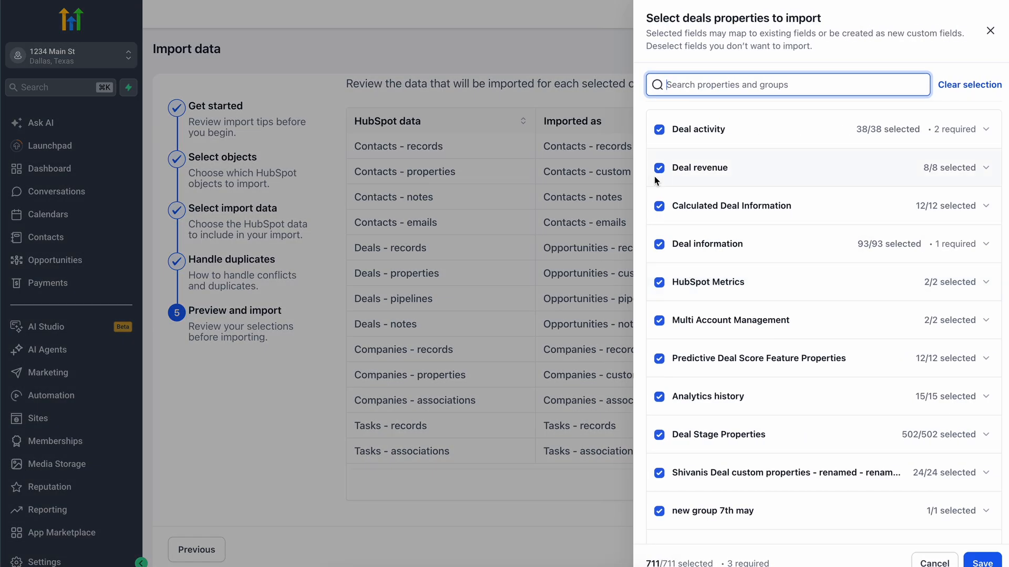
left_click(658, 322)
left_click(659, 321)
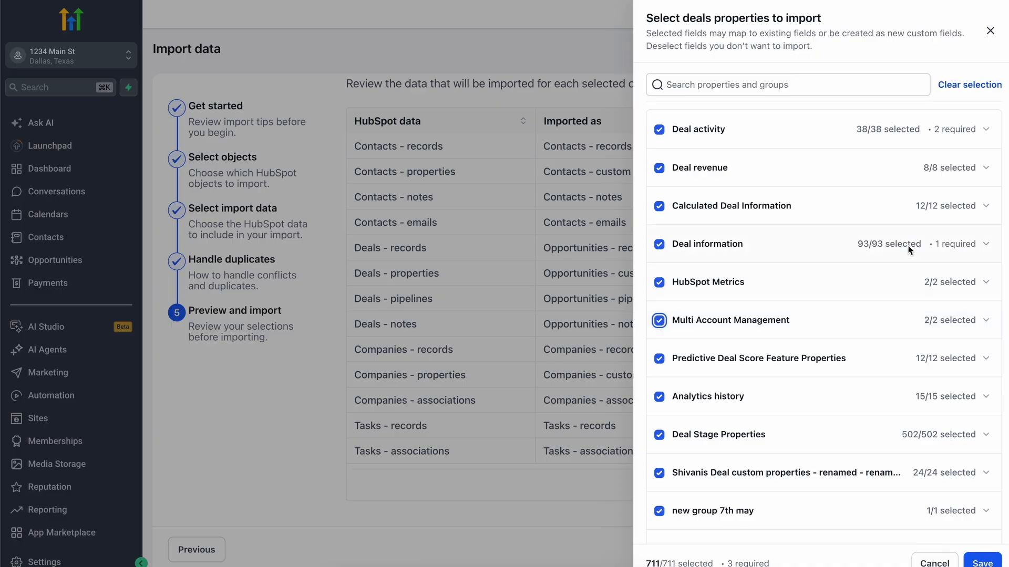
left_click(987, 245)
left_click(665, 307)
left_click(665, 332)
left_click(665, 357)
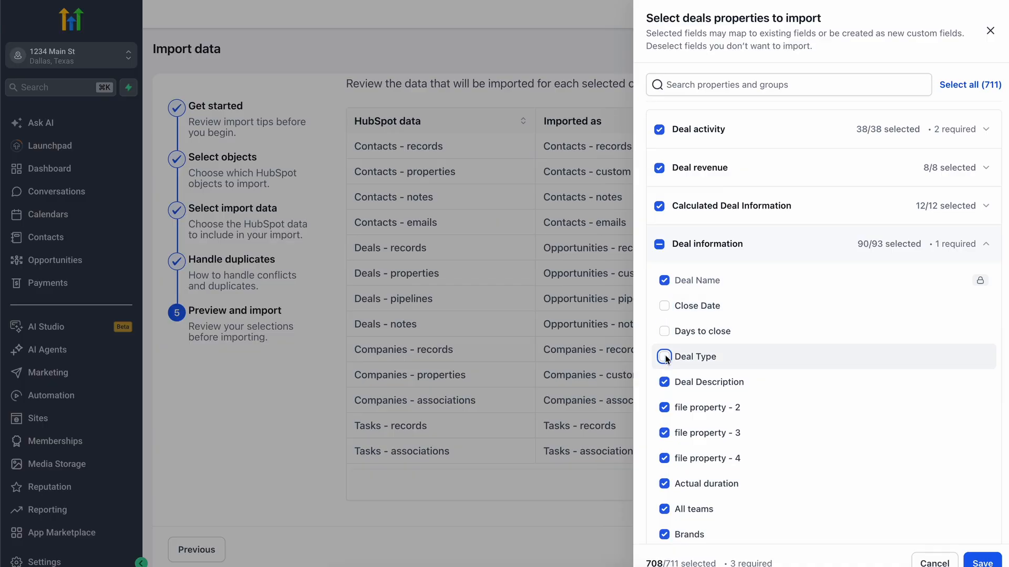
left_click(981, 561)
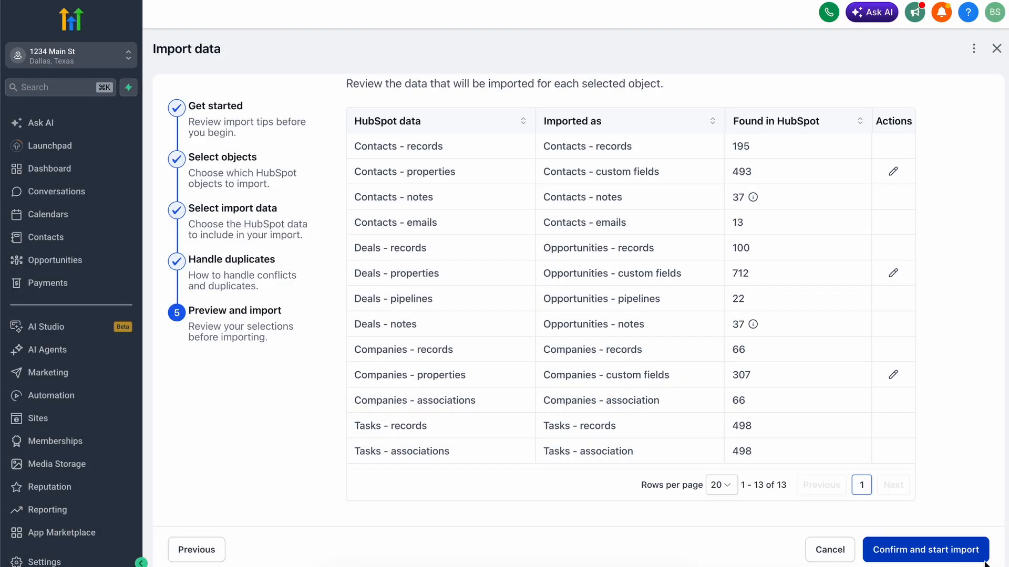
Confirm and start the HubSpot import, and check its results in the import history and the contacts list
left_click(910, 554)
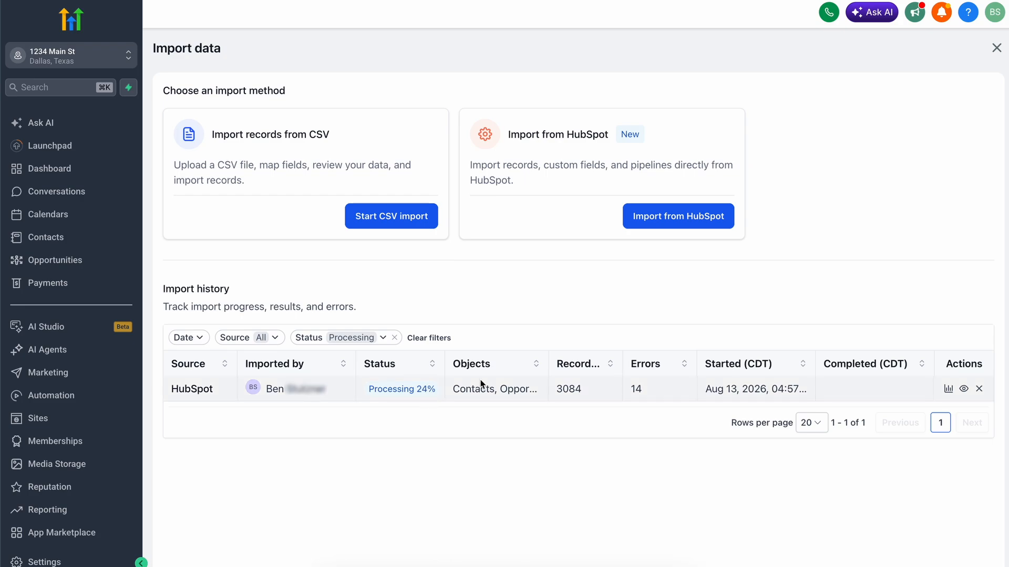
left_click(947, 389)
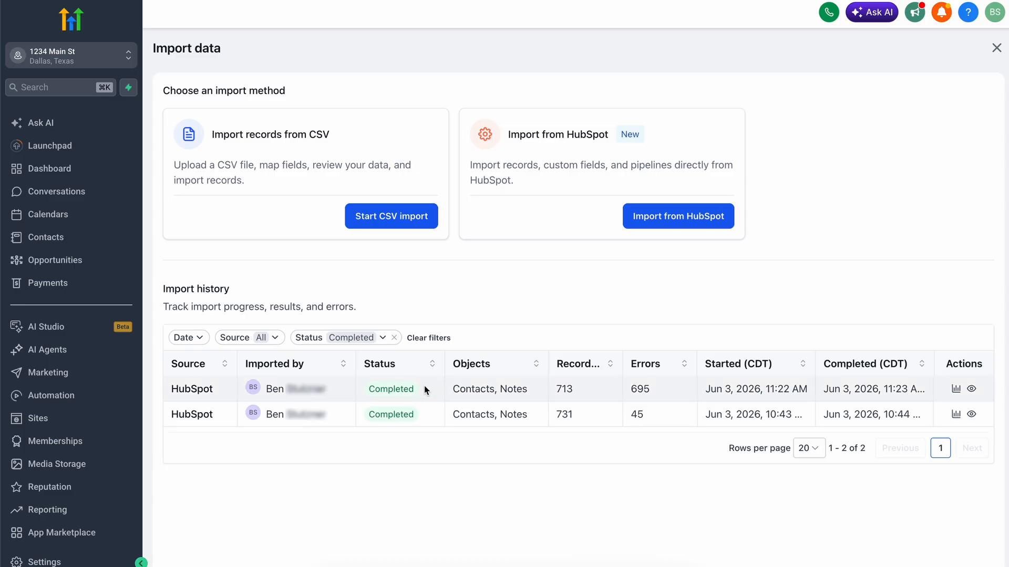
left_click(73, 240)
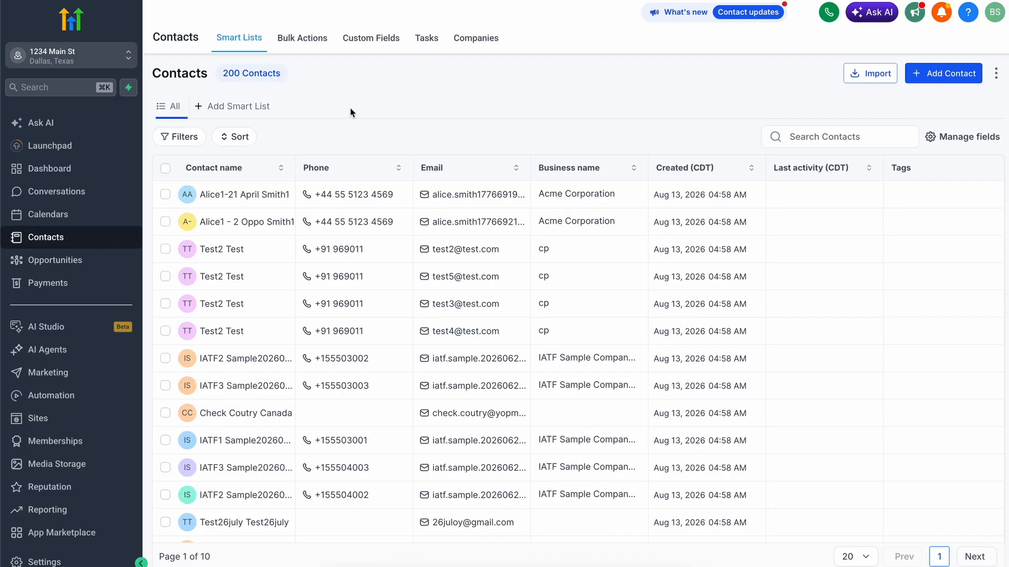